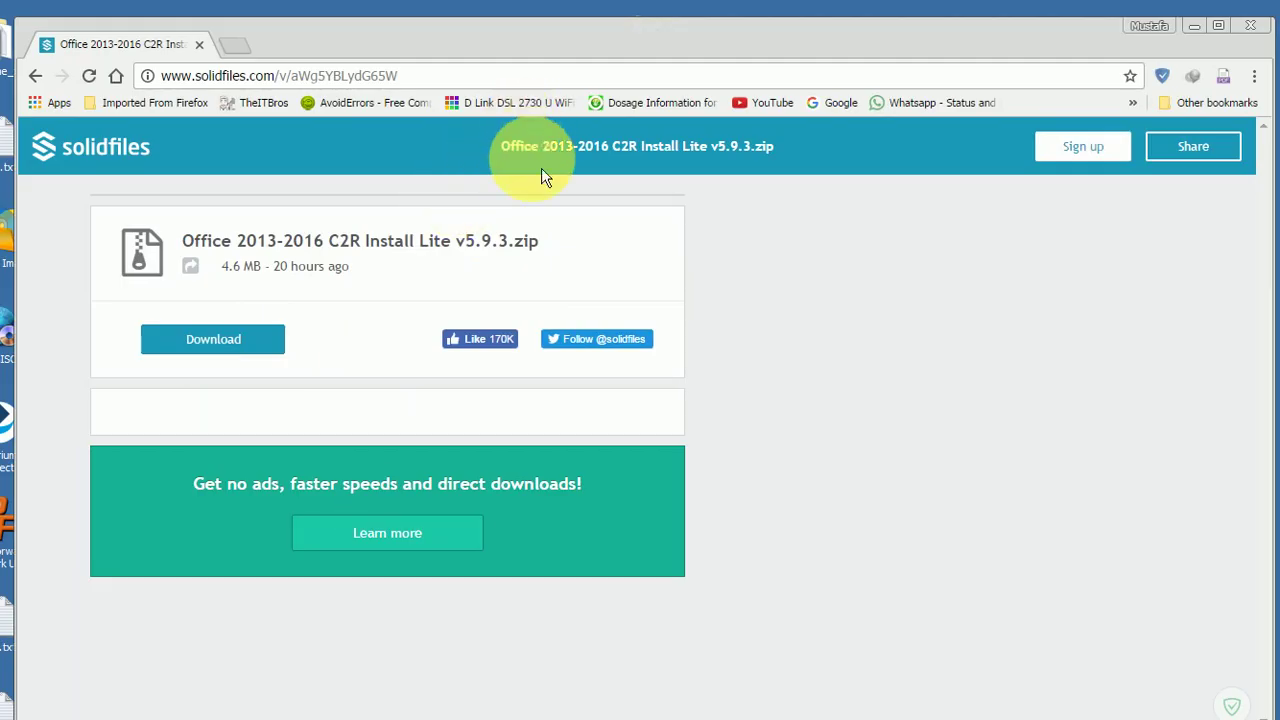
# Step: Download Office 2013-2016 C2R Install Lite v5.9.3.zip, open the archive in WinRAR and close the browser
pyautogui.click(224, 352)
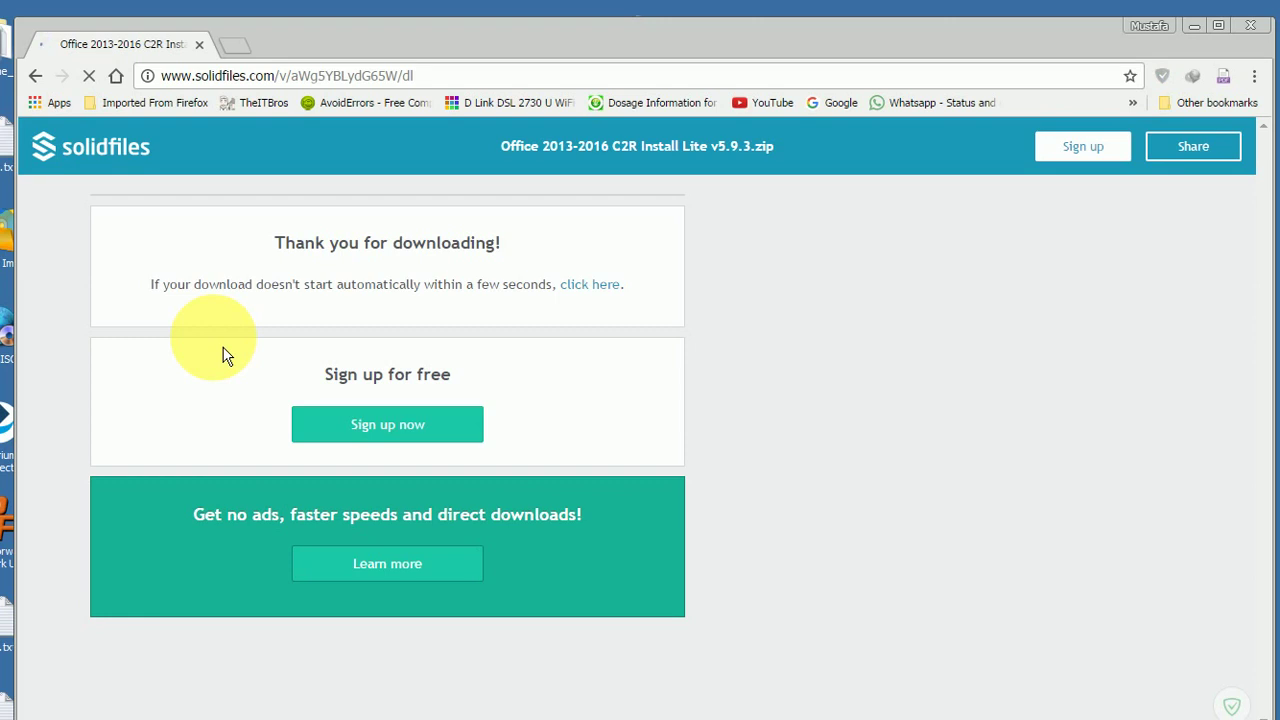
pyautogui.click(483, 394)
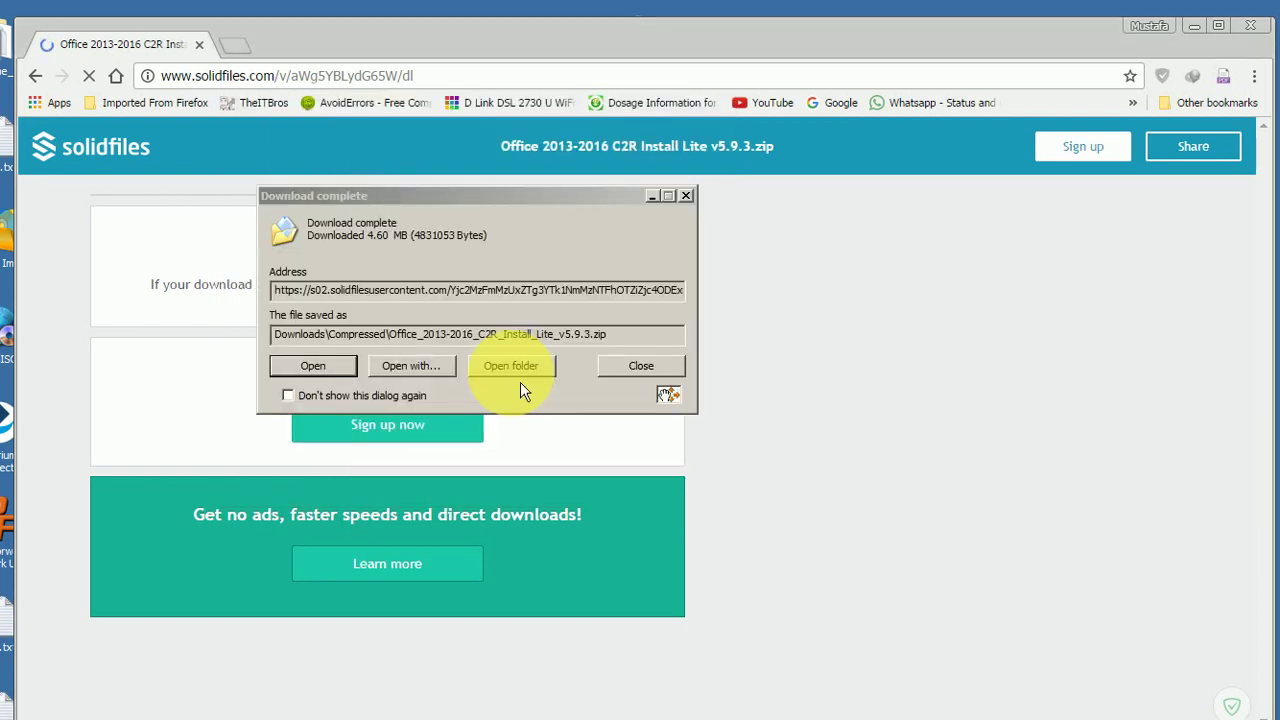
pyautogui.click(335, 368)
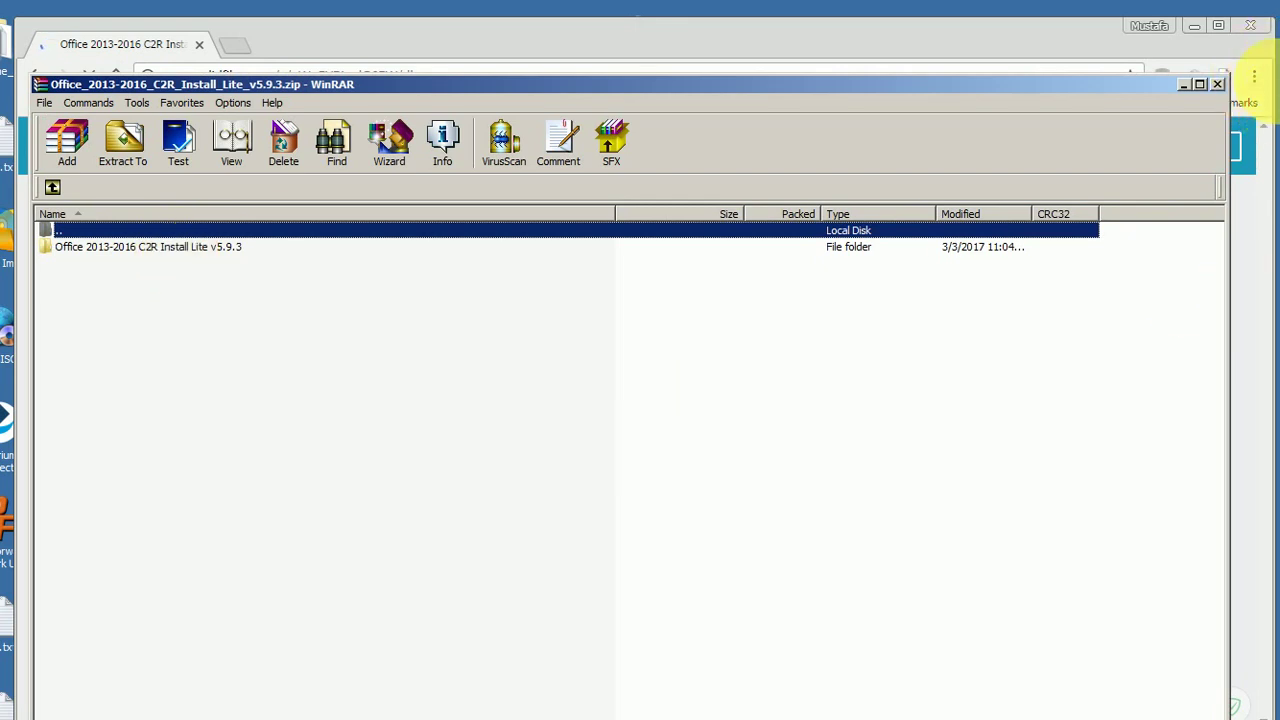
pyautogui.click(1251, 25)
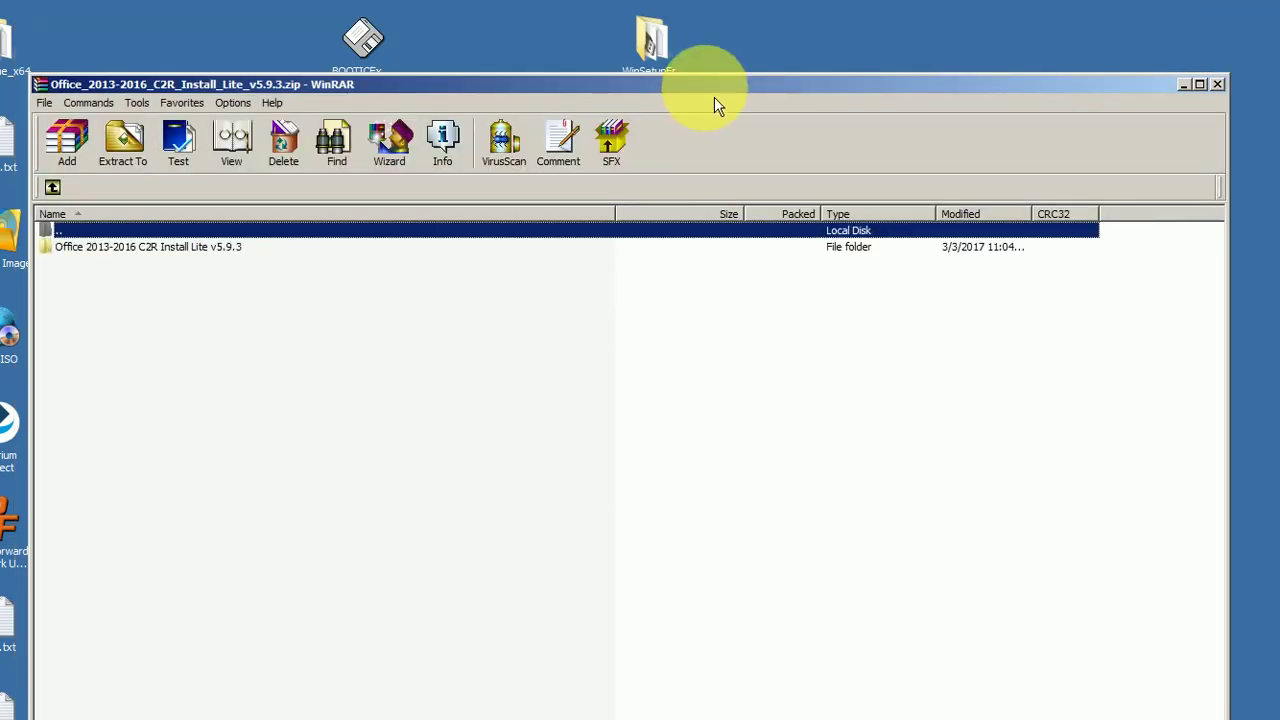
pyautogui.moveTo(714, 97); pyautogui.dragTo(940, 97)
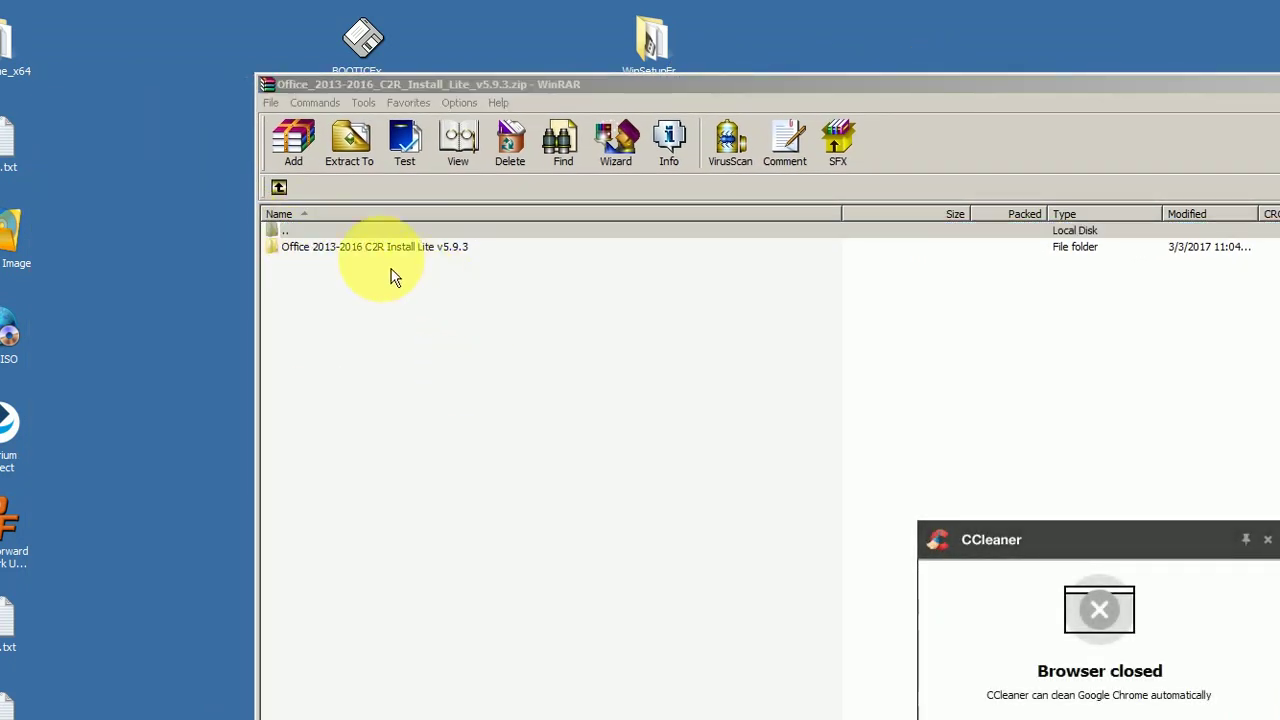
# Step: Try to extract the Office 2013-2016 C2R Install Lite v5.9.3 folder to the desktop, dismissing the CCleaner and ESET notifications
pyautogui.moveTo(393, 277); pyautogui.dragTo(193, 316)
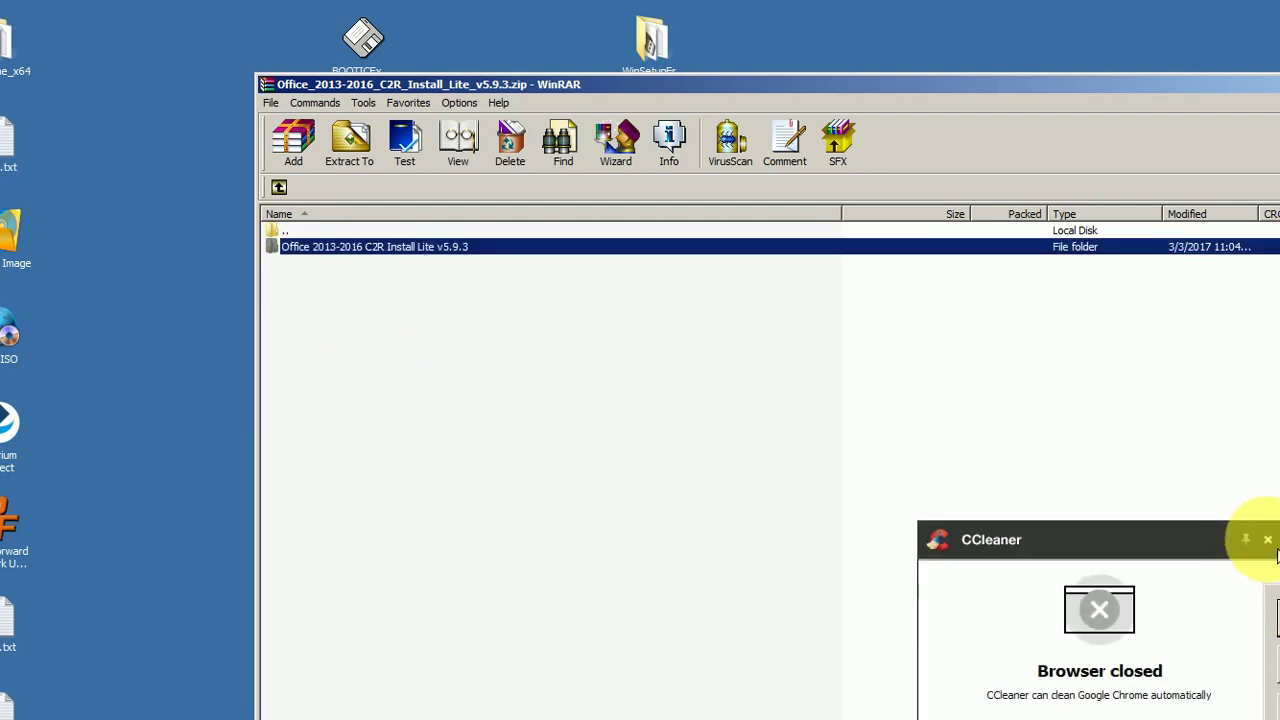
pyautogui.click(1267, 539)
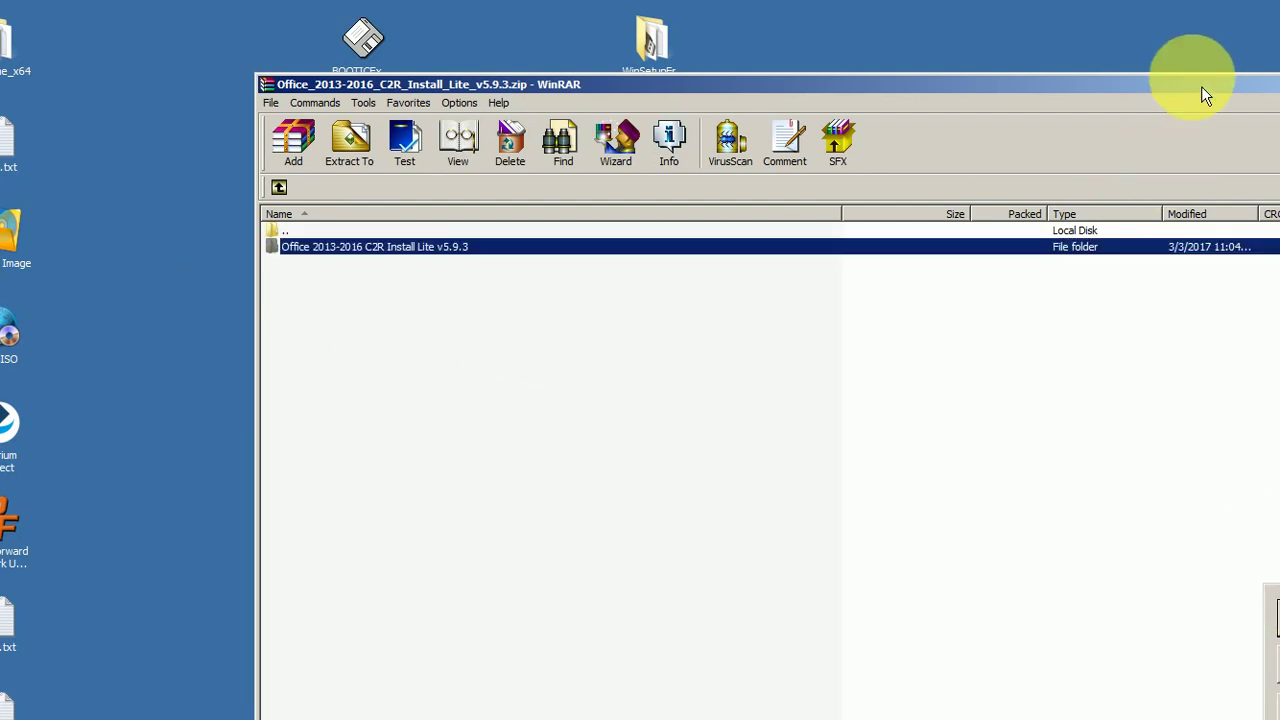
pyautogui.click(866, 97)
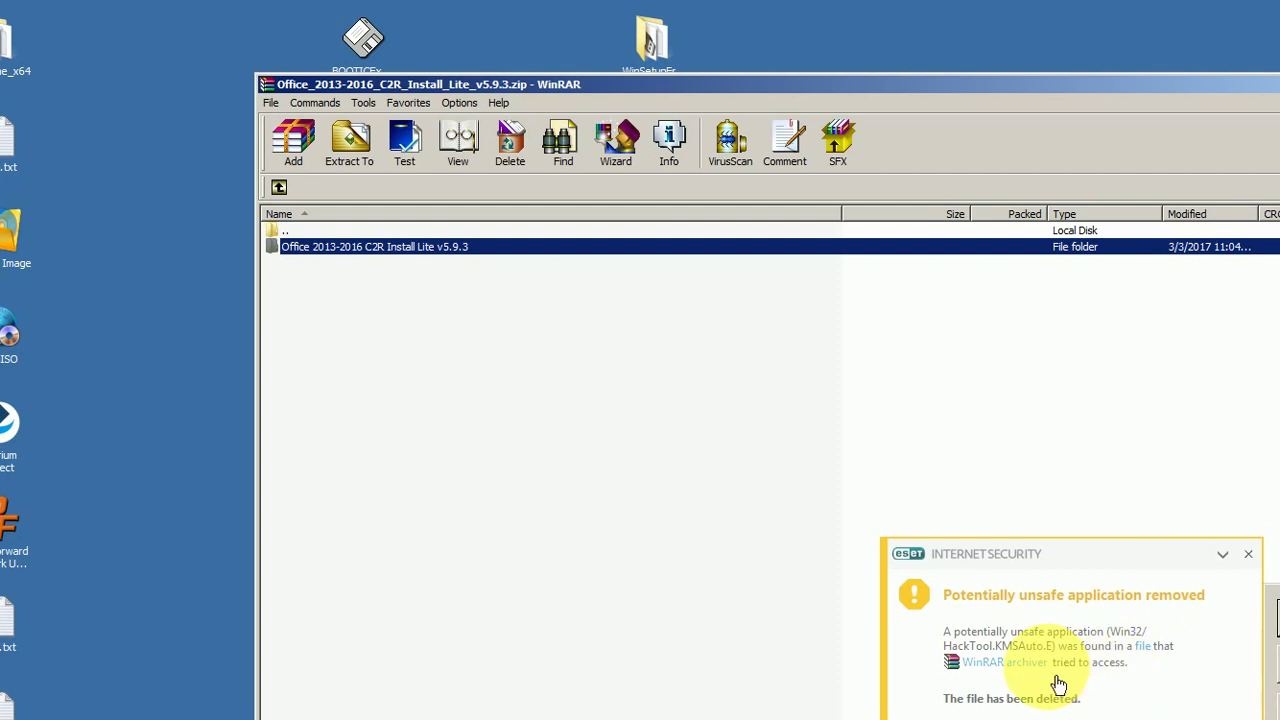
pyautogui.click(1248, 554)
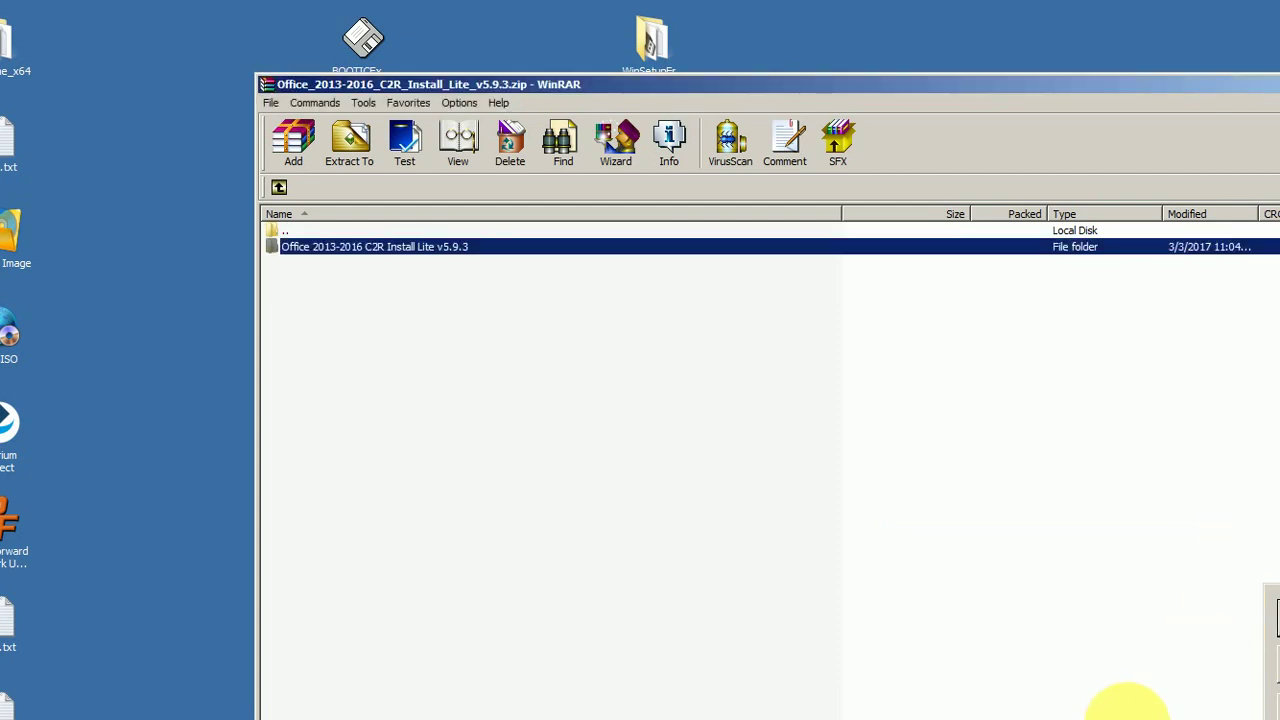
# Step: Pause the ESET Internet Security protection
pyautogui.rightClick(760, 715)
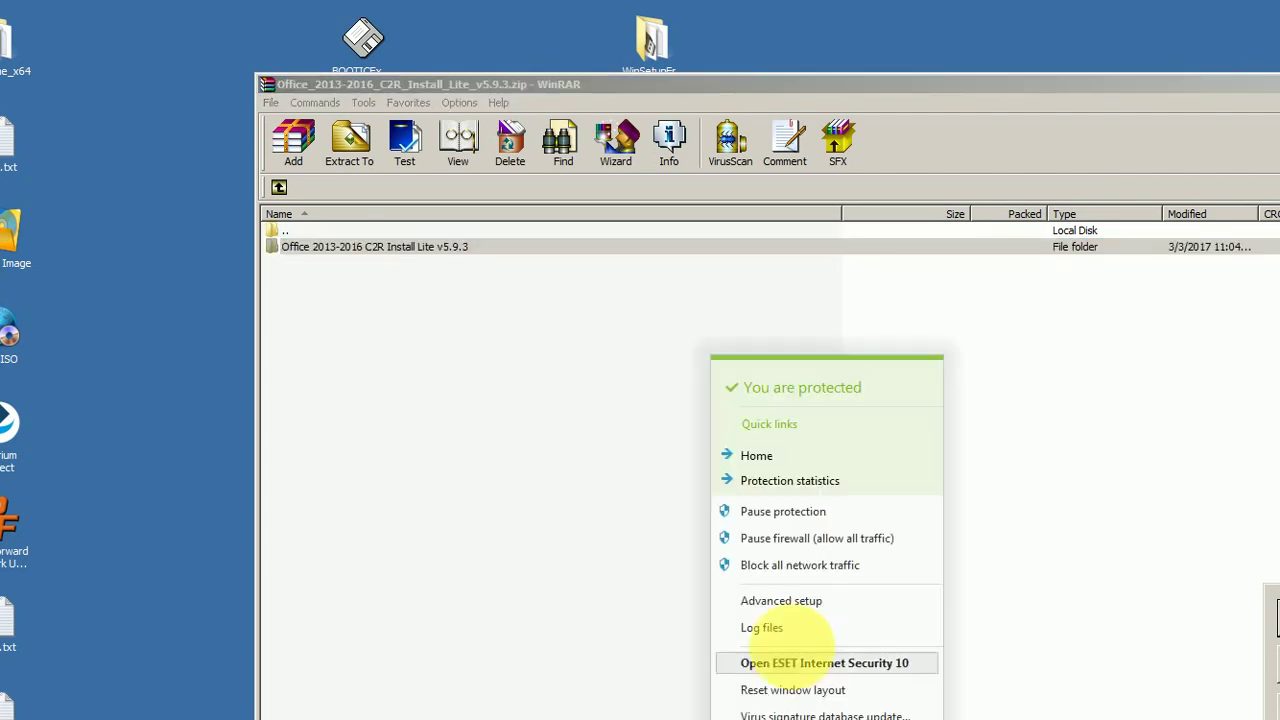
pyautogui.click(766, 510)
pyautogui.click(532, 354)
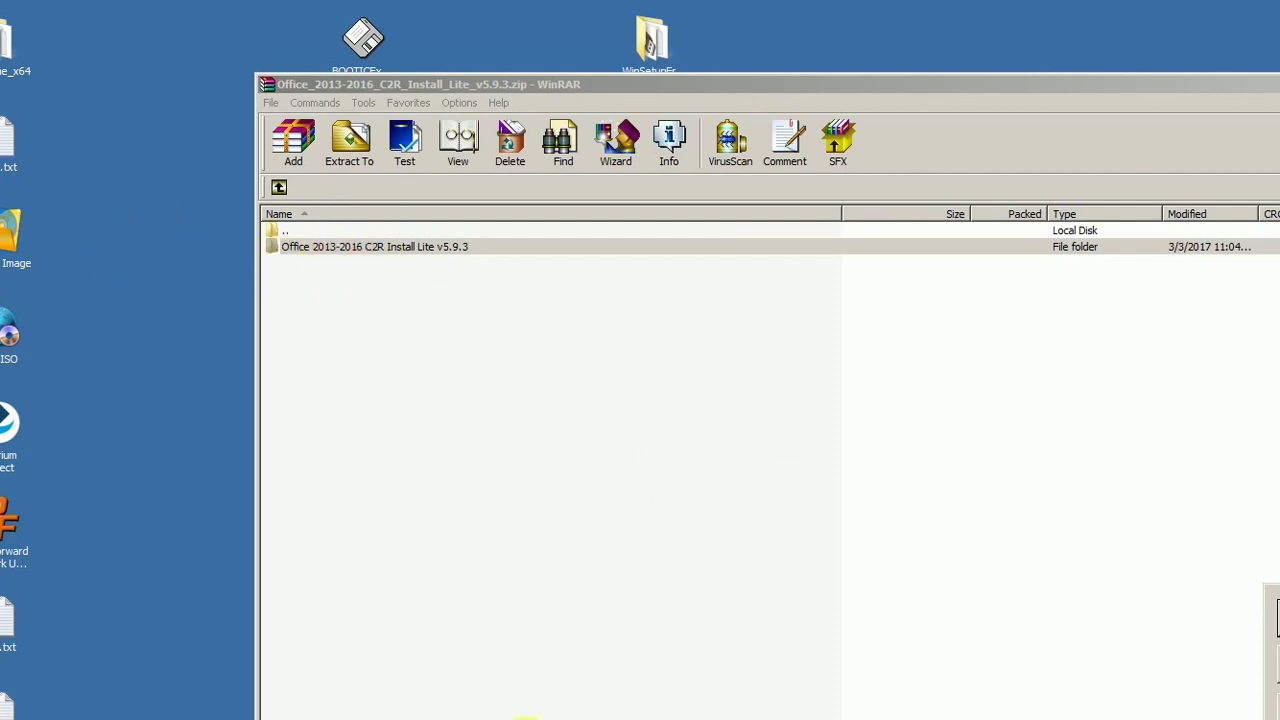
# Step: Extract the Office 2013-2016 C2R Install Lite v5.9.3 folder to the desktop, moving it with TeraCopy, and close the archive
pyautogui.click(342, 214)
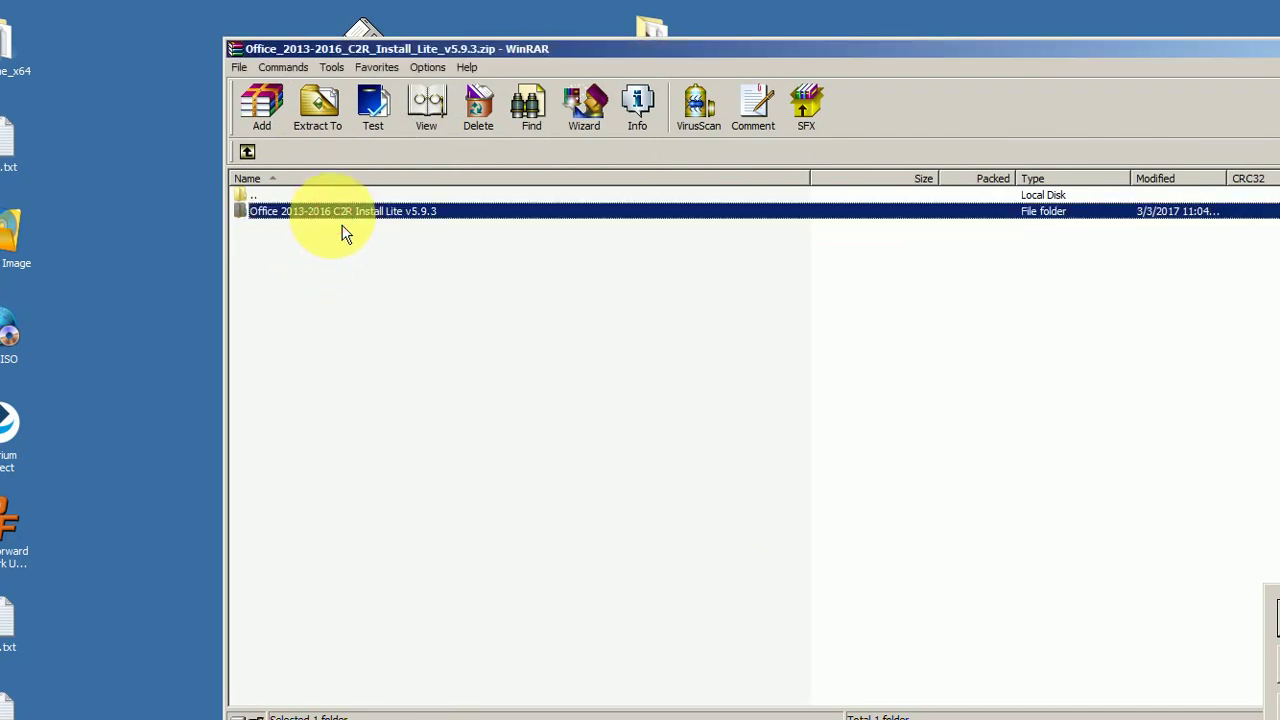
pyautogui.click(280, 244)
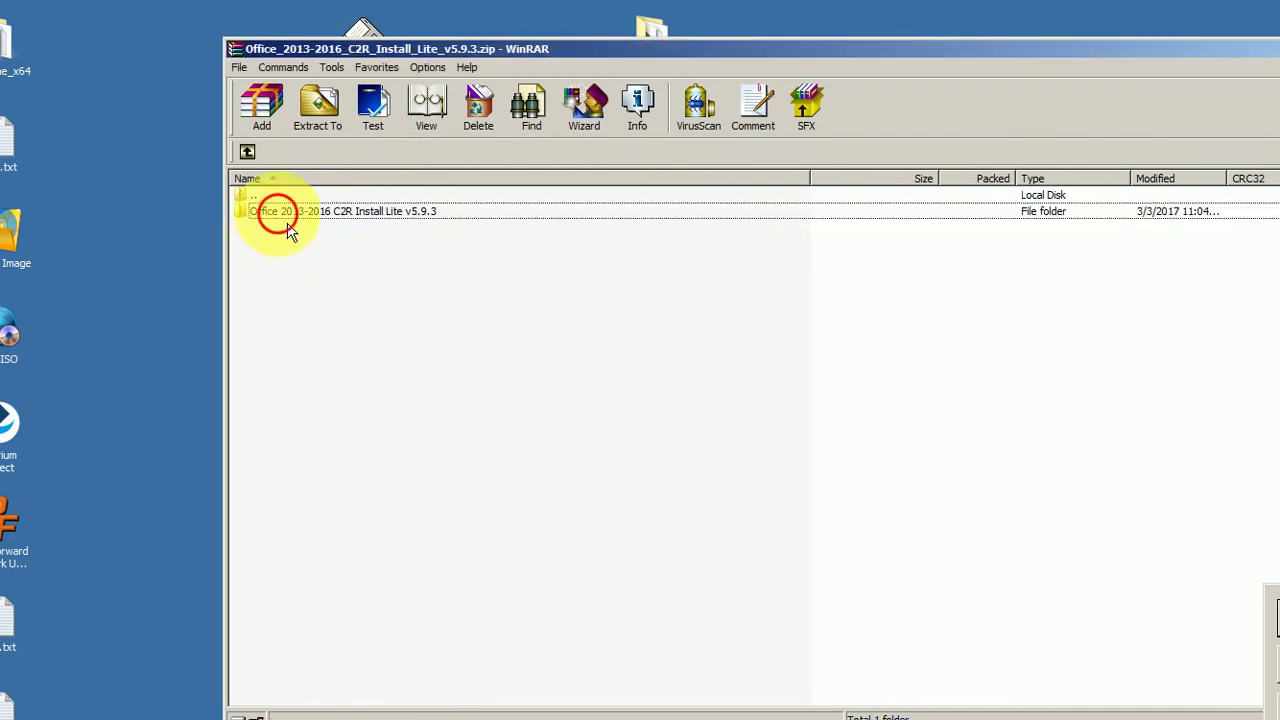
pyautogui.moveTo(277, 214); pyautogui.dragTo(143, 271)
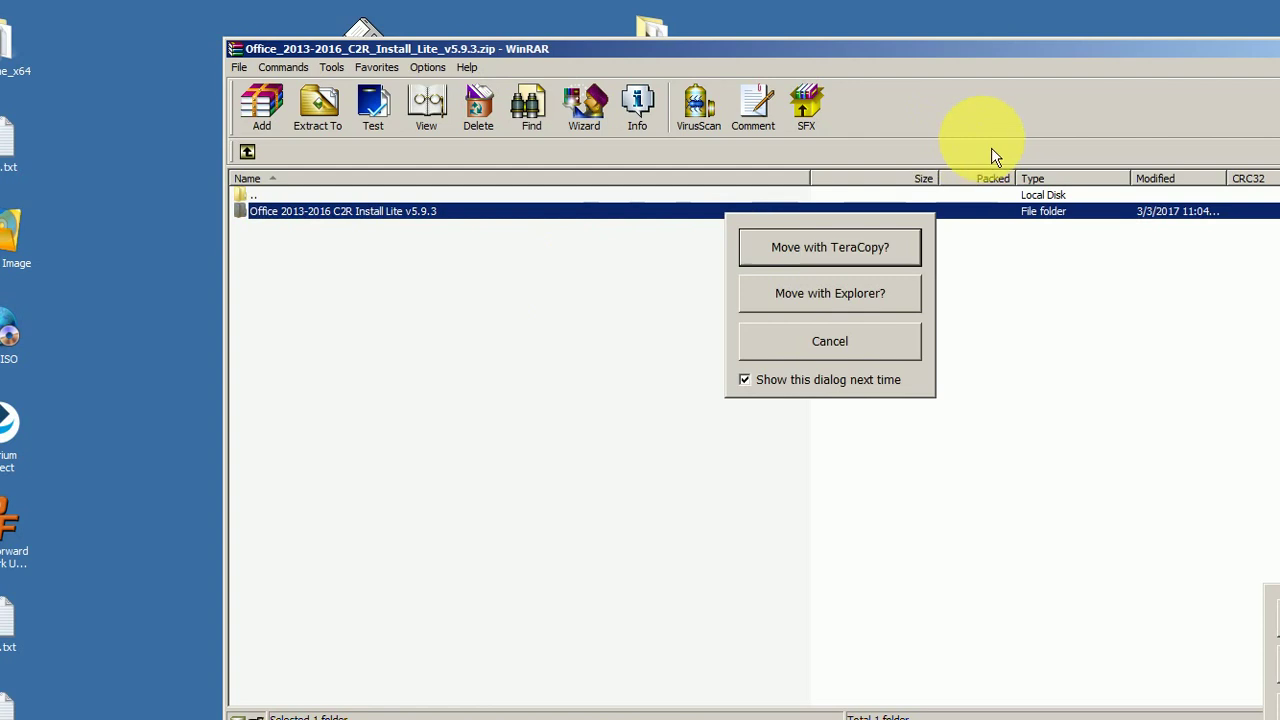
pyautogui.click(880, 248)
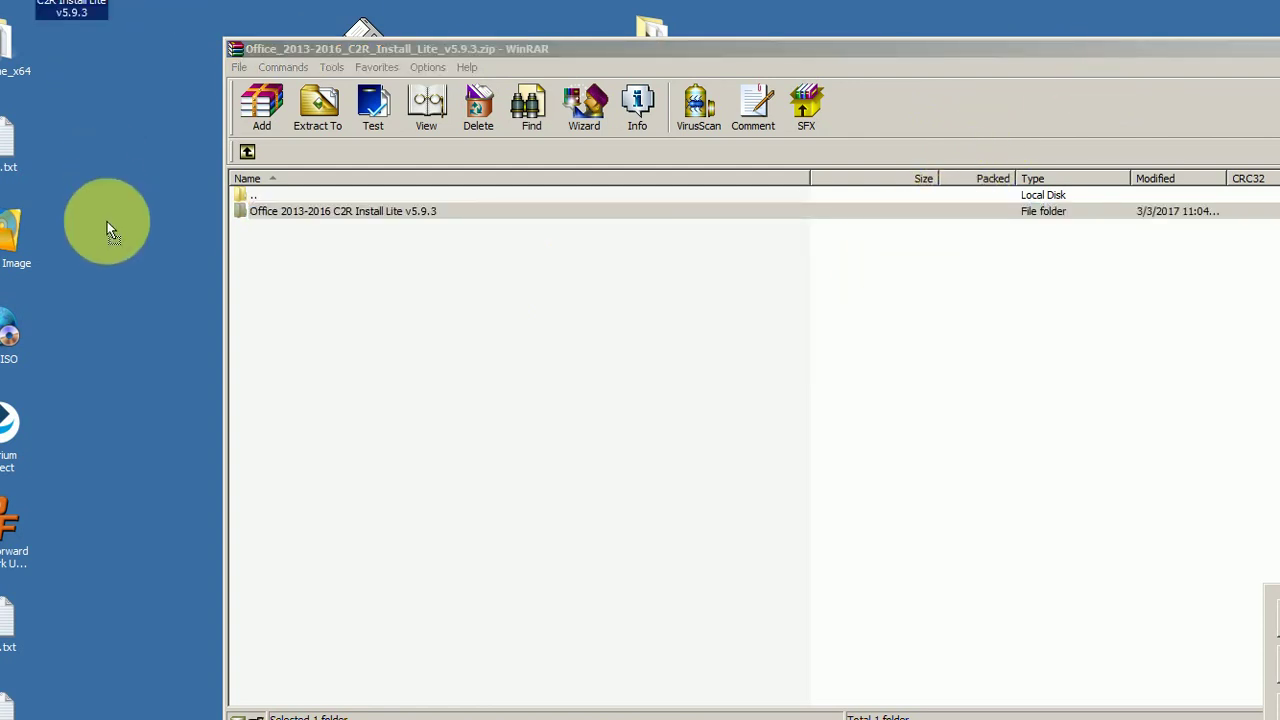
pyautogui.rightClick(846, 46)
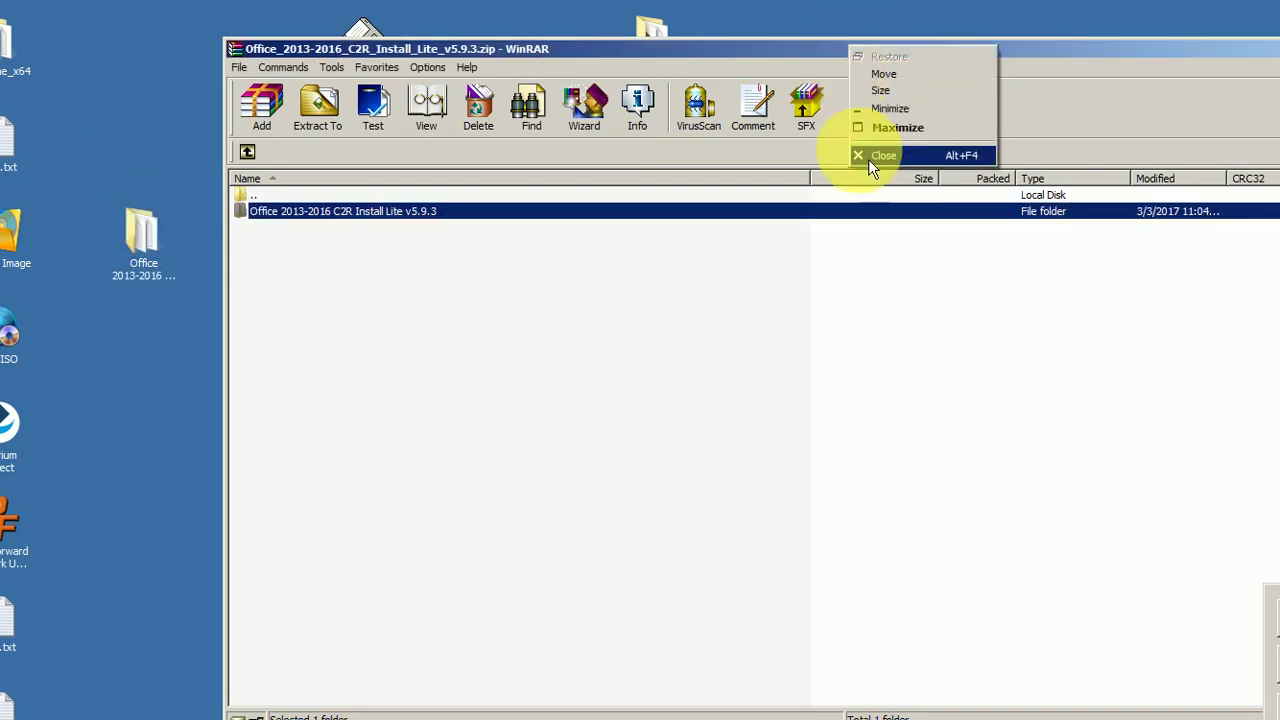
pyautogui.click(868, 159)
# Step: Open the extracted folder from the desktop and run OInstallLite.exe
pyautogui.moveTo(137, 237); pyautogui.dragTo(305, 266)
pyautogui.doubleClick(305, 255)
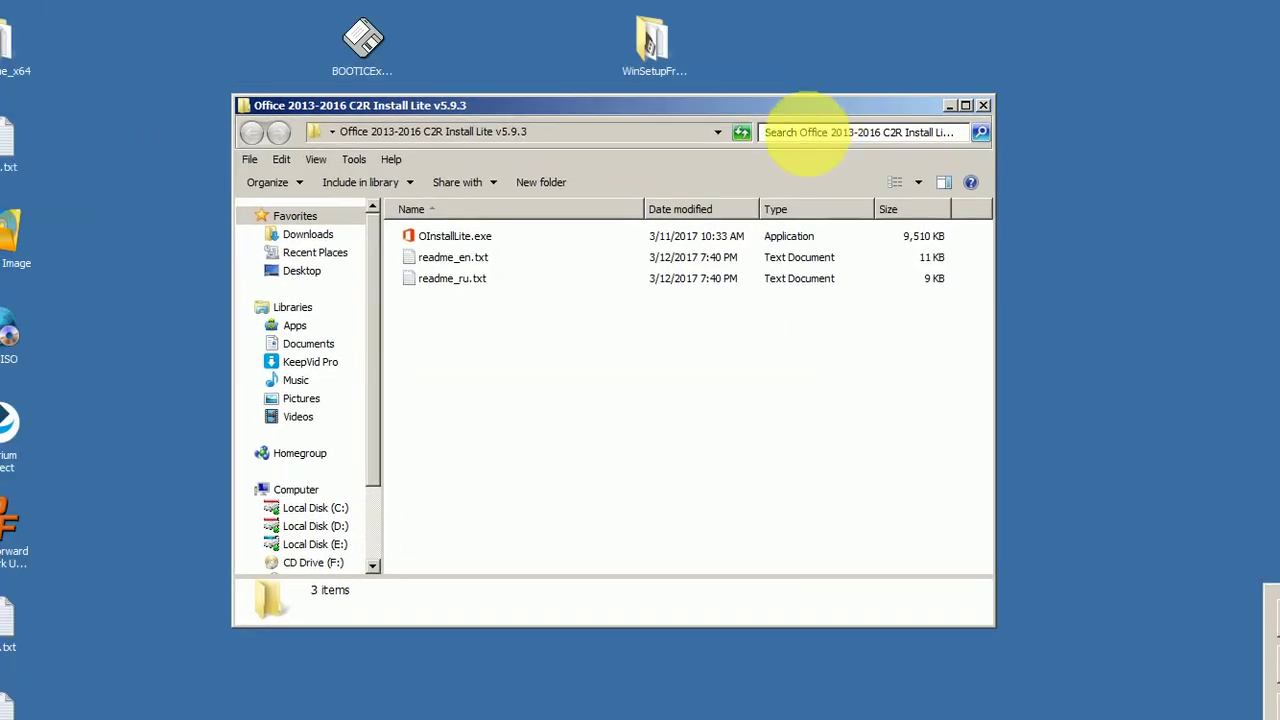
pyautogui.click(491, 240)
pyautogui.rightClick(488, 240)
pyautogui.click(514, 234)
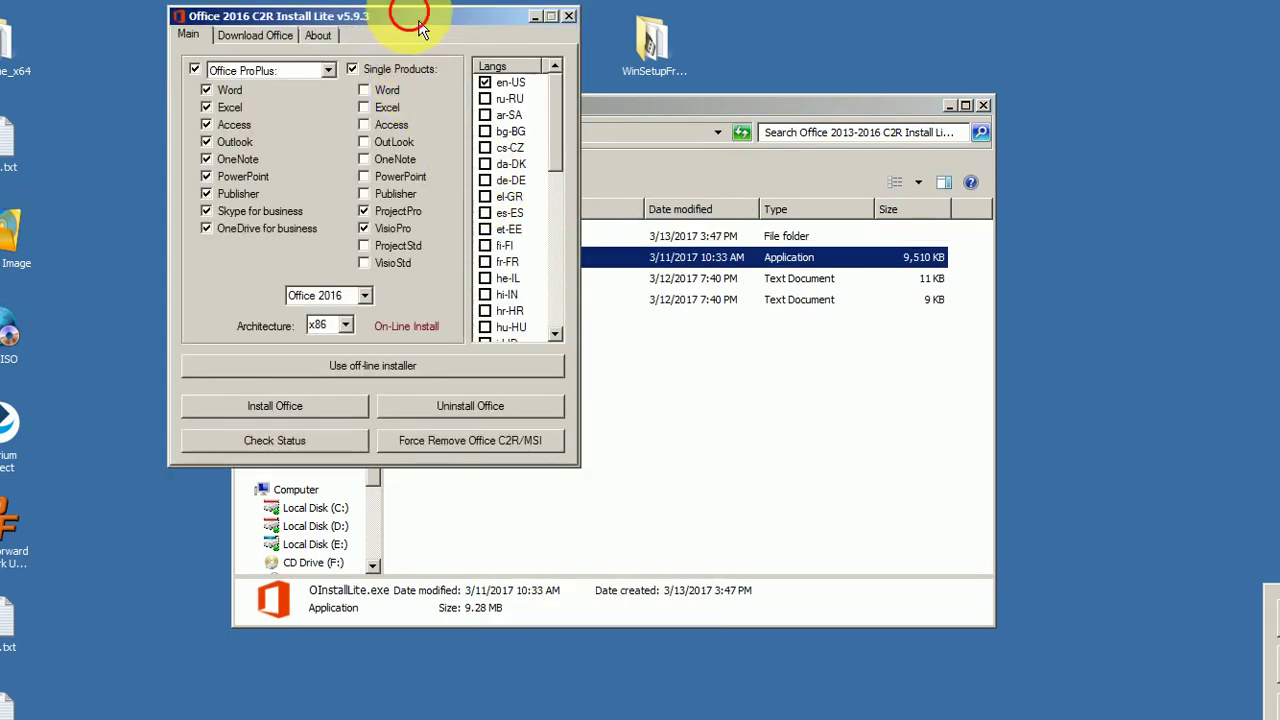
pyautogui.moveTo(421, 22); pyautogui.dragTo(751, 108)
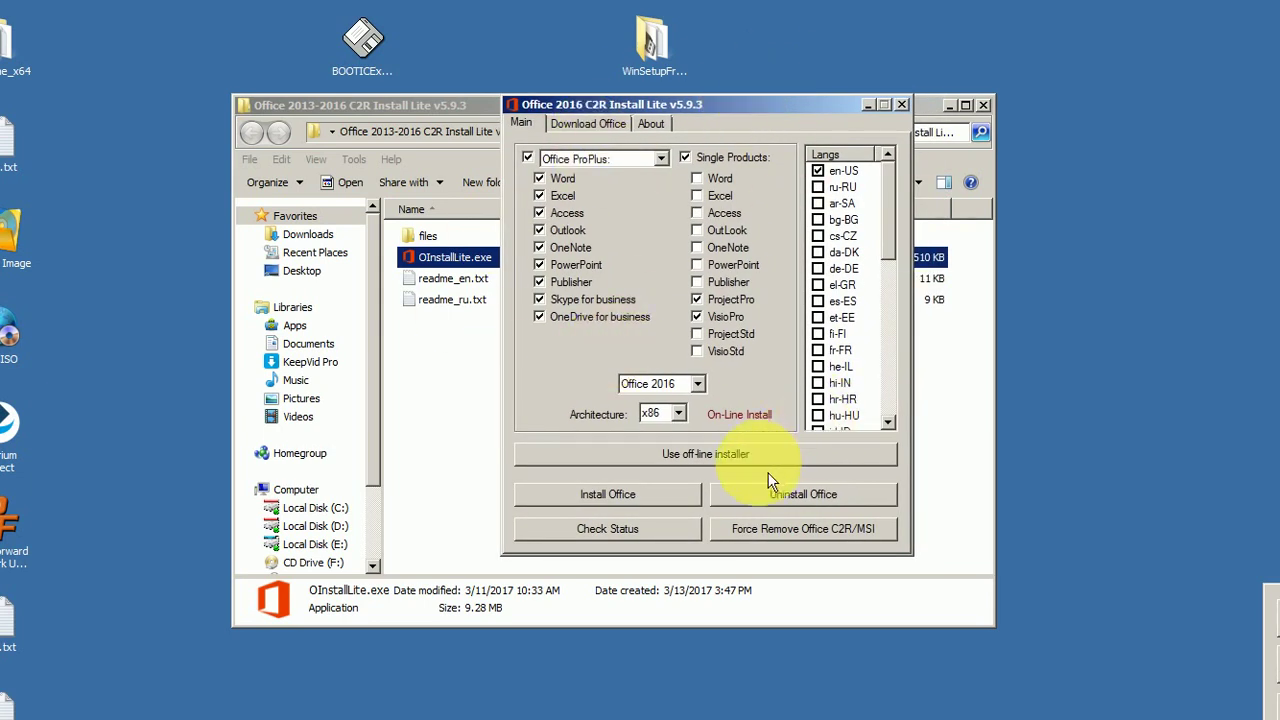
# Step: Configure the Office download for Office 2016, All architectures, language en-US and Current Branch (RTM)
pyautogui.click(594, 123)
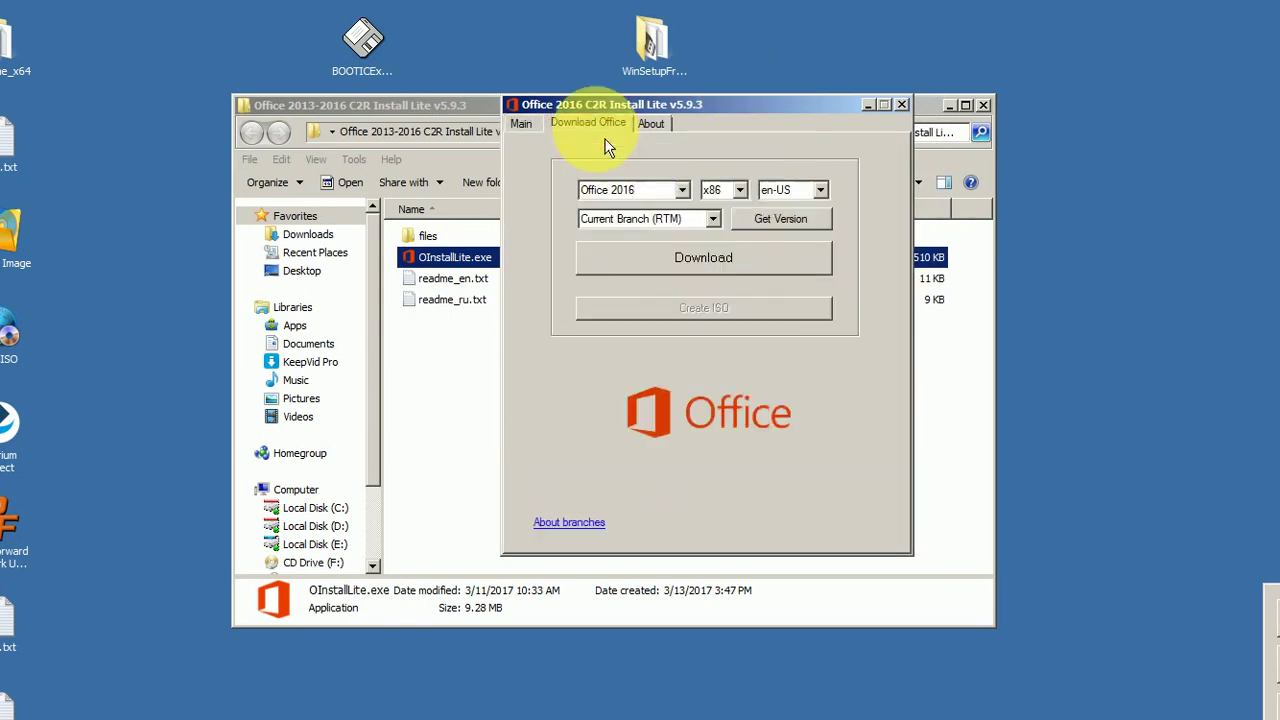
pyautogui.click(640, 190)
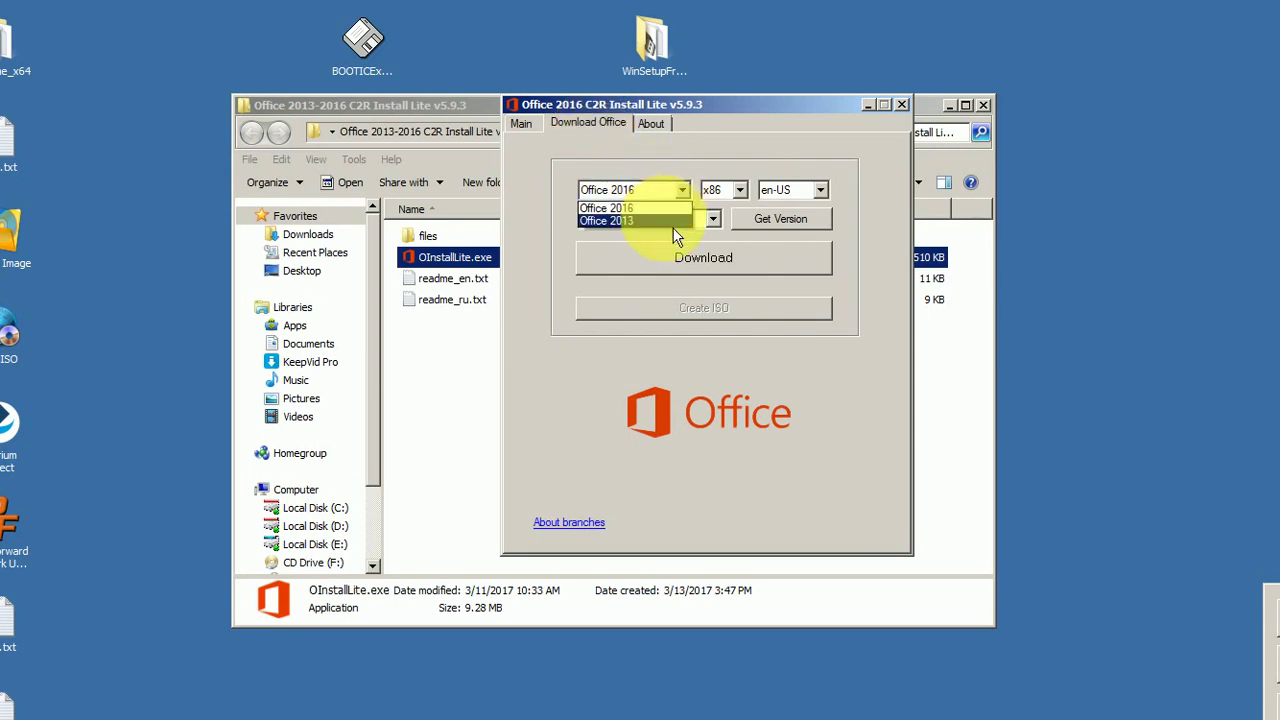
pyautogui.click(672, 206)
pyautogui.click(722, 195)
pyautogui.click(709, 231)
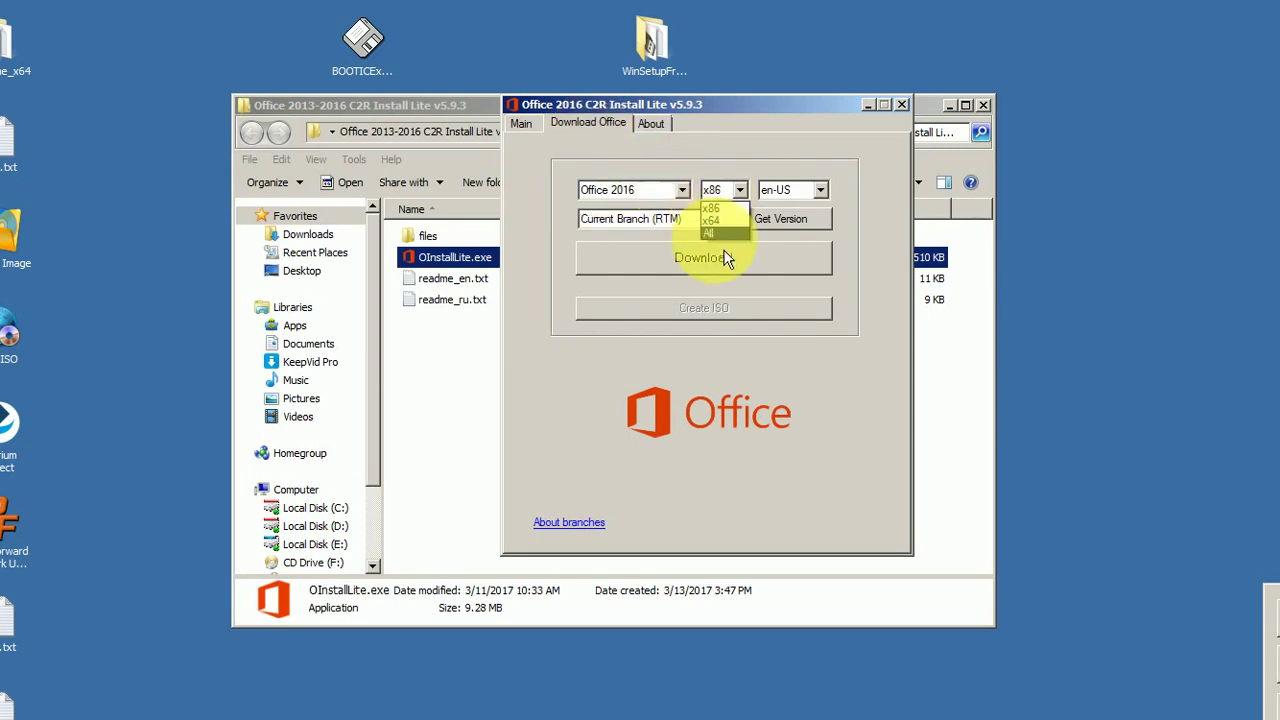
pyautogui.click(815, 195)
pyautogui.click(853, 174)
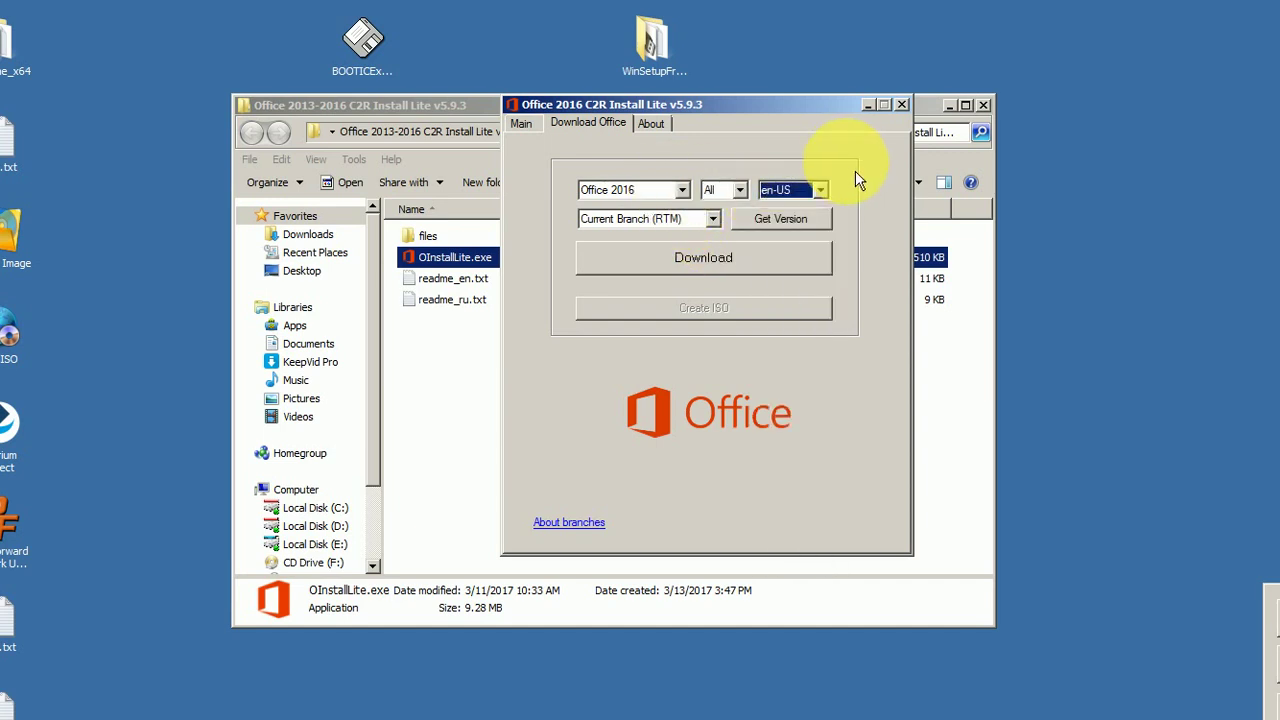
pyautogui.click(688, 220)
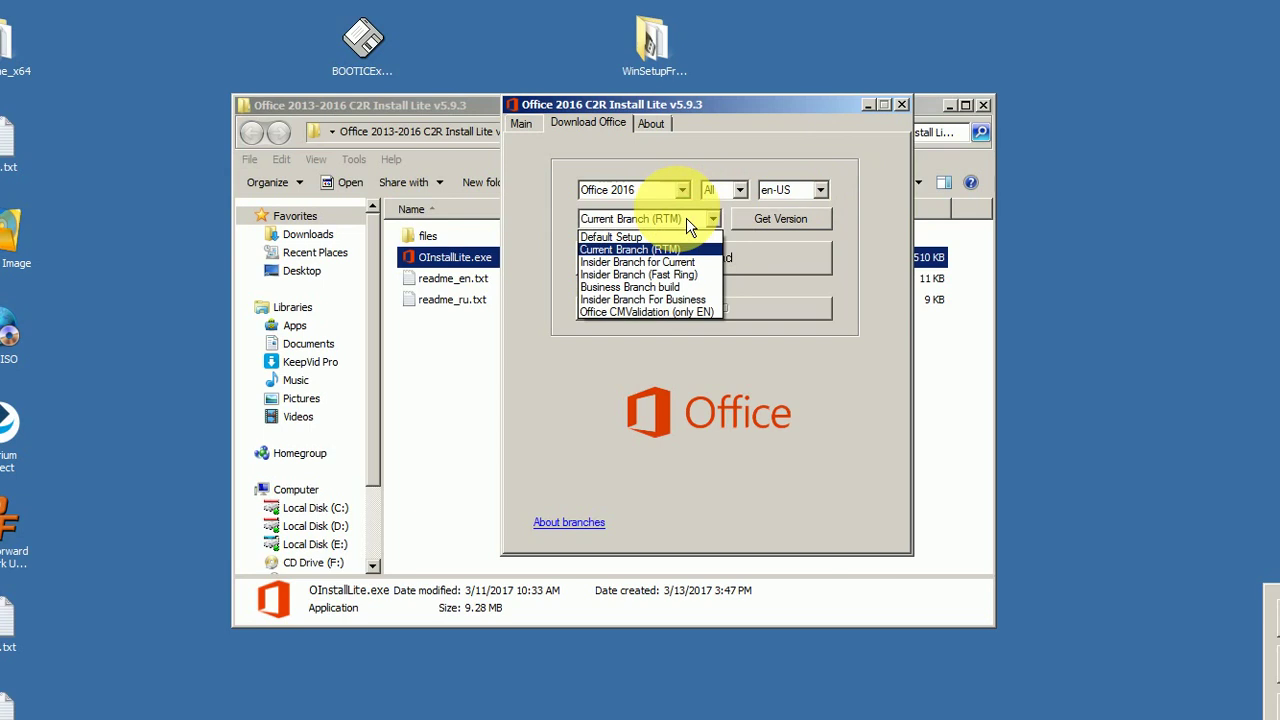
pyautogui.click(686, 218)
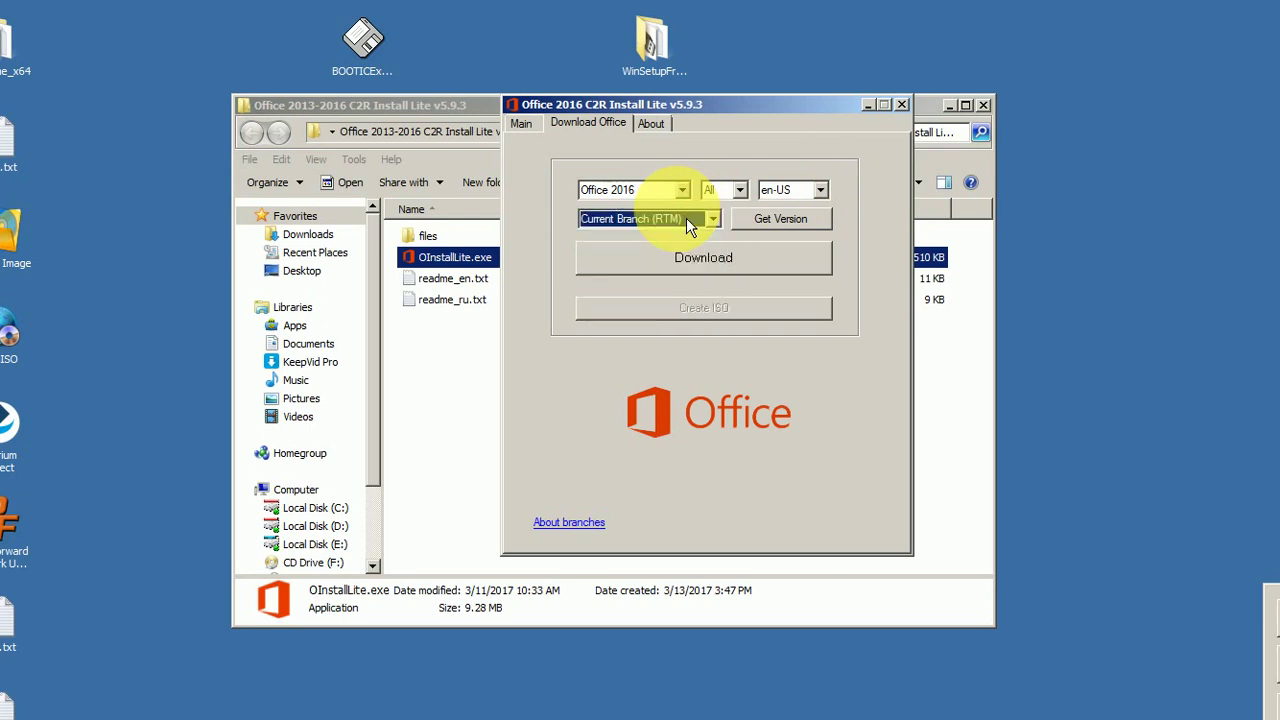
pyautogui.click(788, 233)
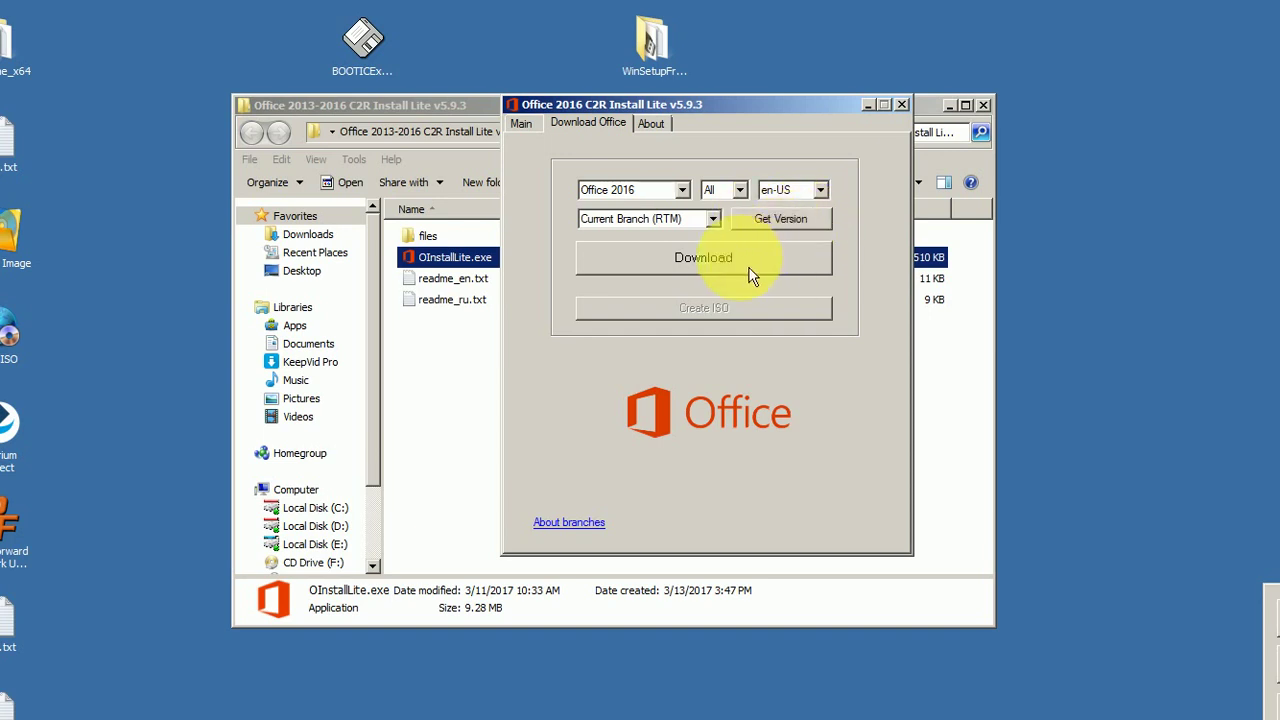
# Step: Start the Office download with the Desktop as the destination folder
pyautogui.click(706, 275)
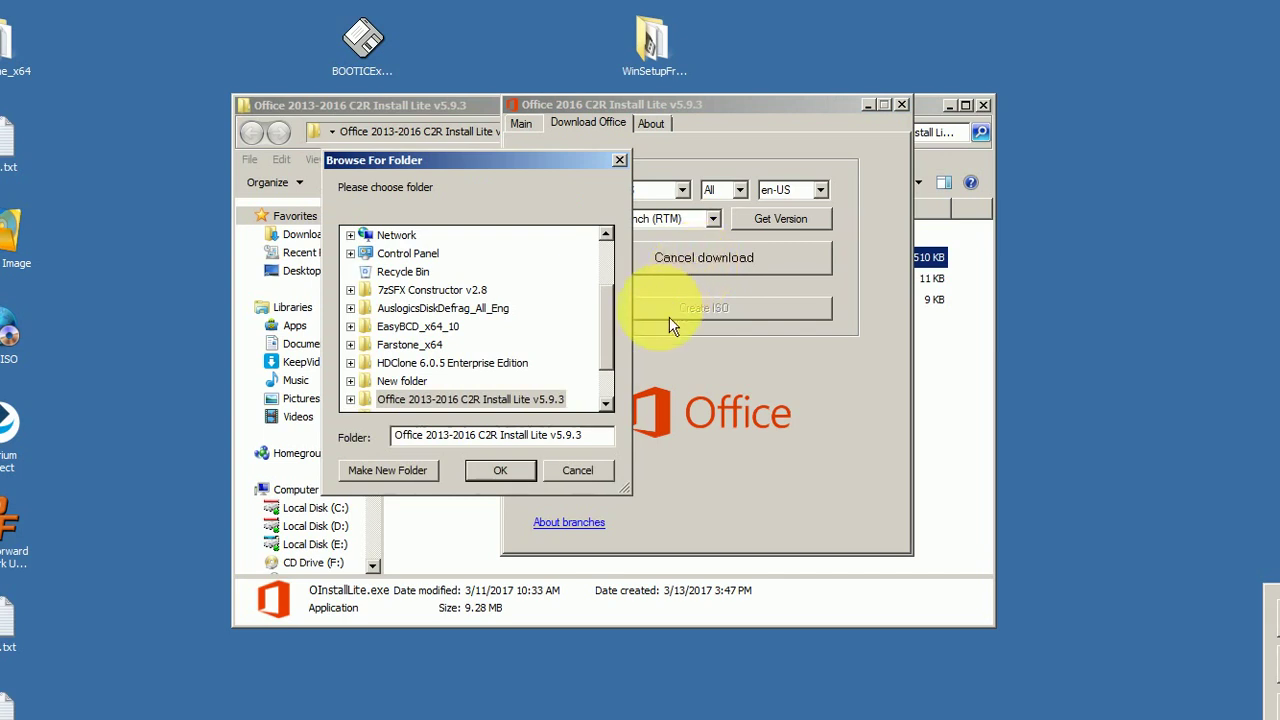
pyautogui.moveTo(608, 357); pyautogui.dragTo(624, 314)
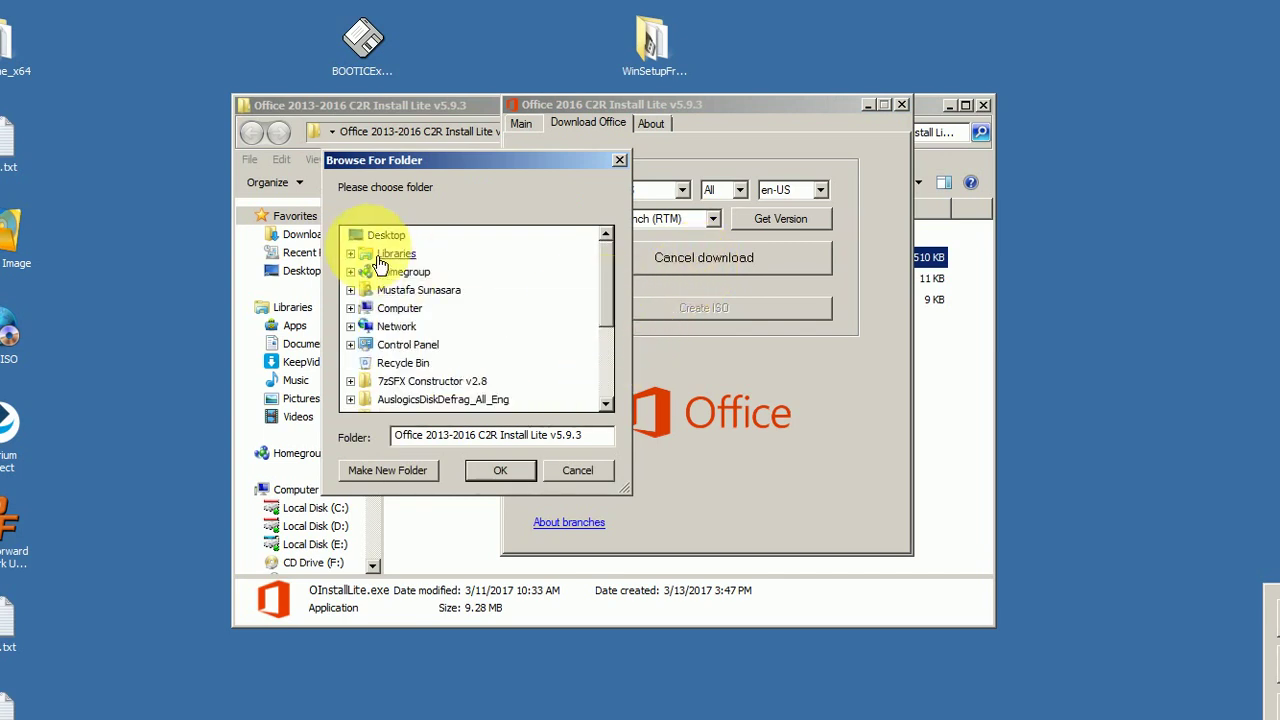
pyautogui.click(384, 235)
pyautogui.click(500, 472)
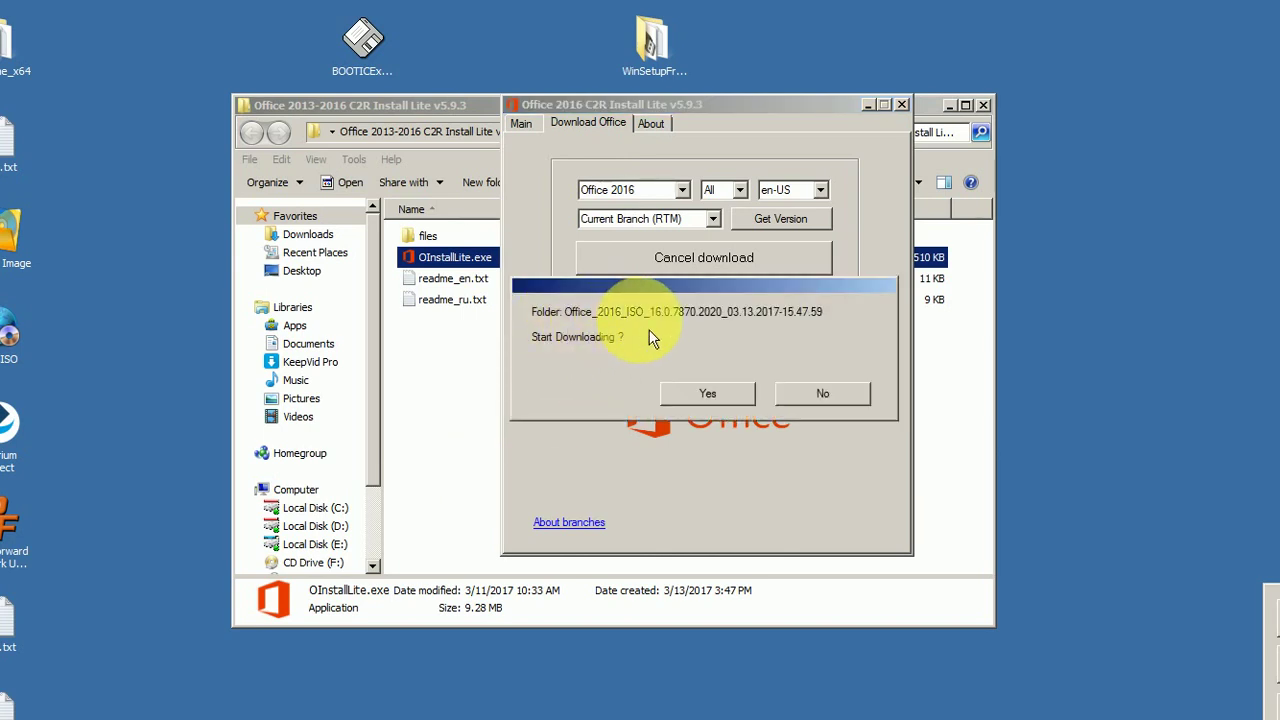
pyautogui.click(704, 400)
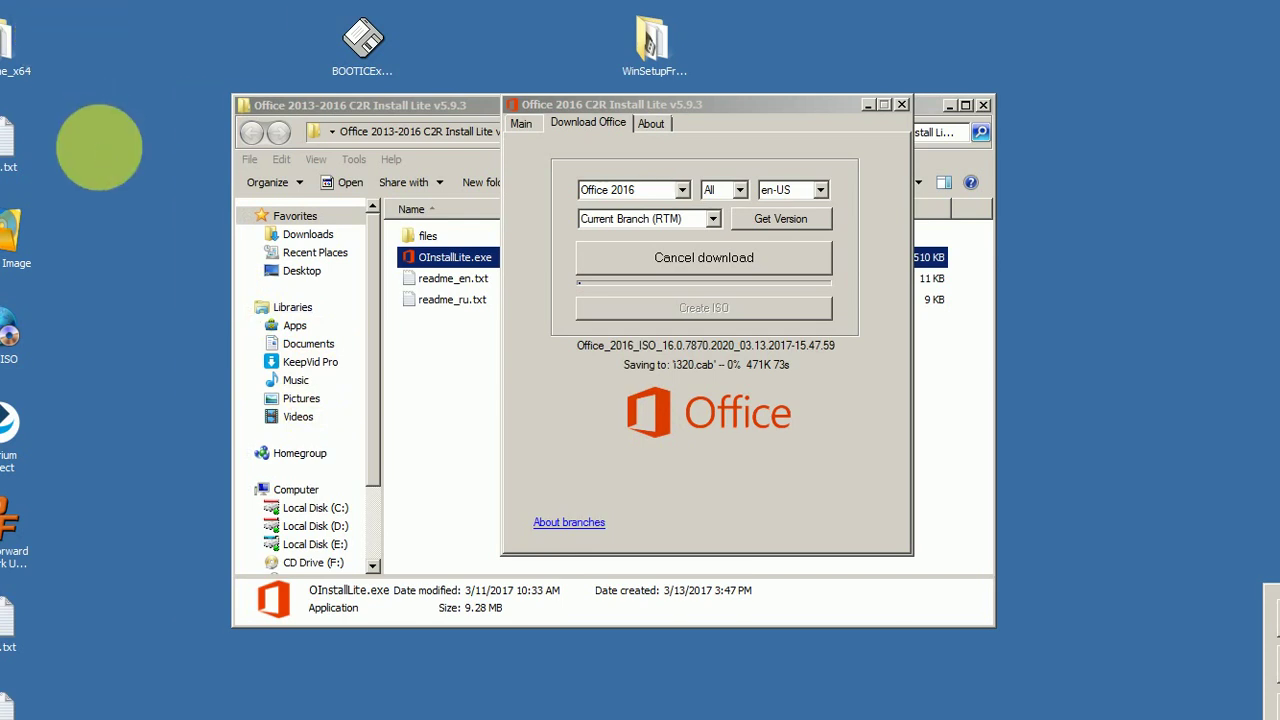
# Step: Examine the Office and Data subfolders of the new Office_2016_ISO download folder on the desktop, and close its window
pyautogui.click(90, 175)
pyautogui.moveTo(105, 202); pyautogui.dragTo(135, 315)
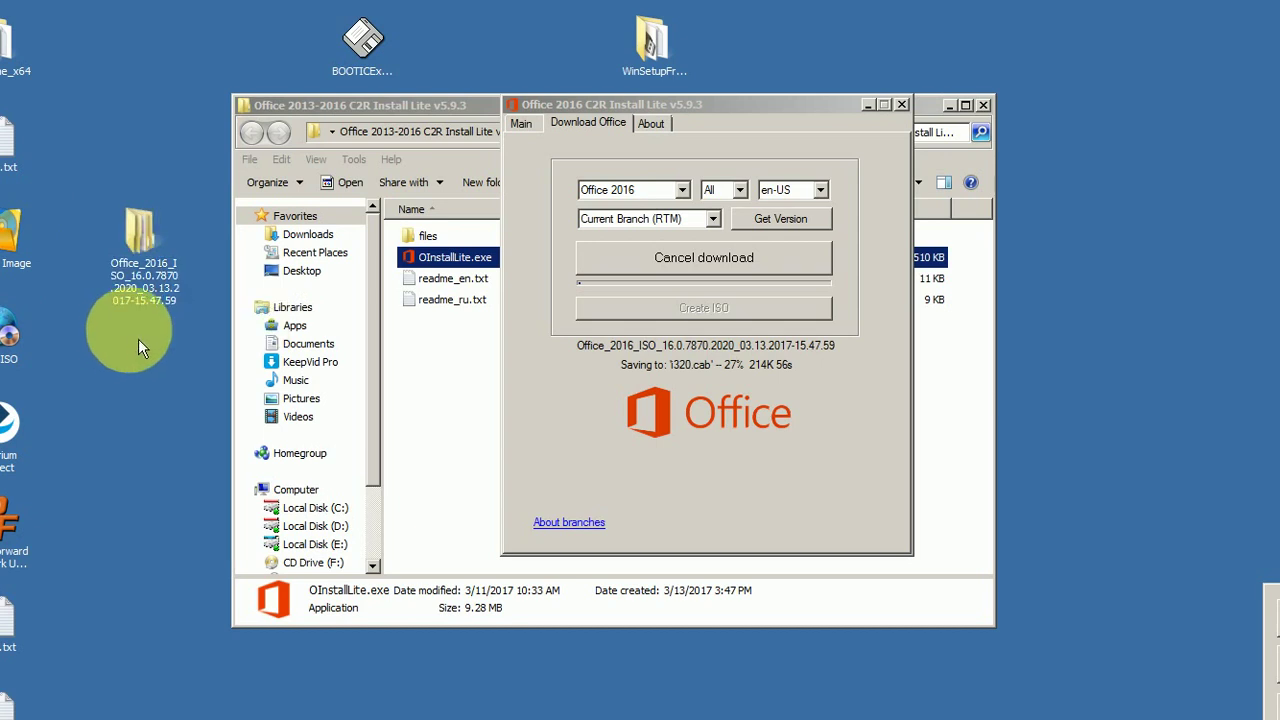
pyautogui.doubleClick(130, 295)
pyautogui.doubleClick(457, 259)
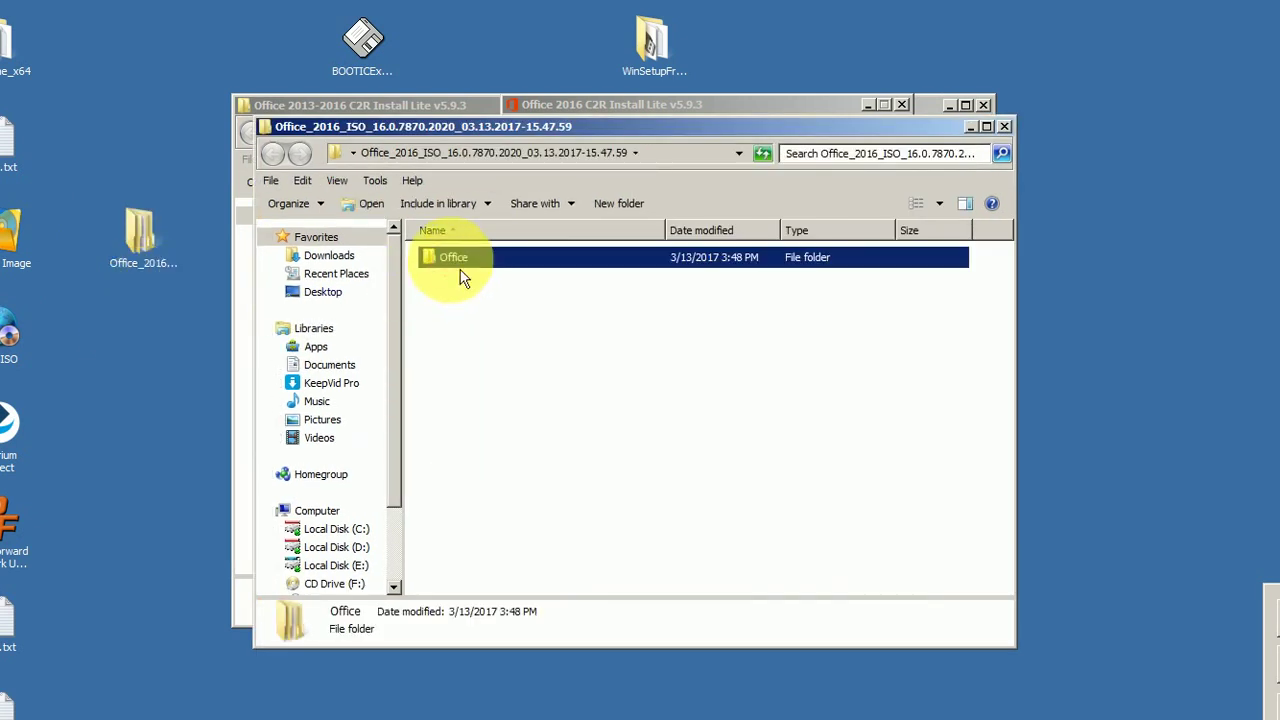
pyautogui.doubleClick(462, 262)
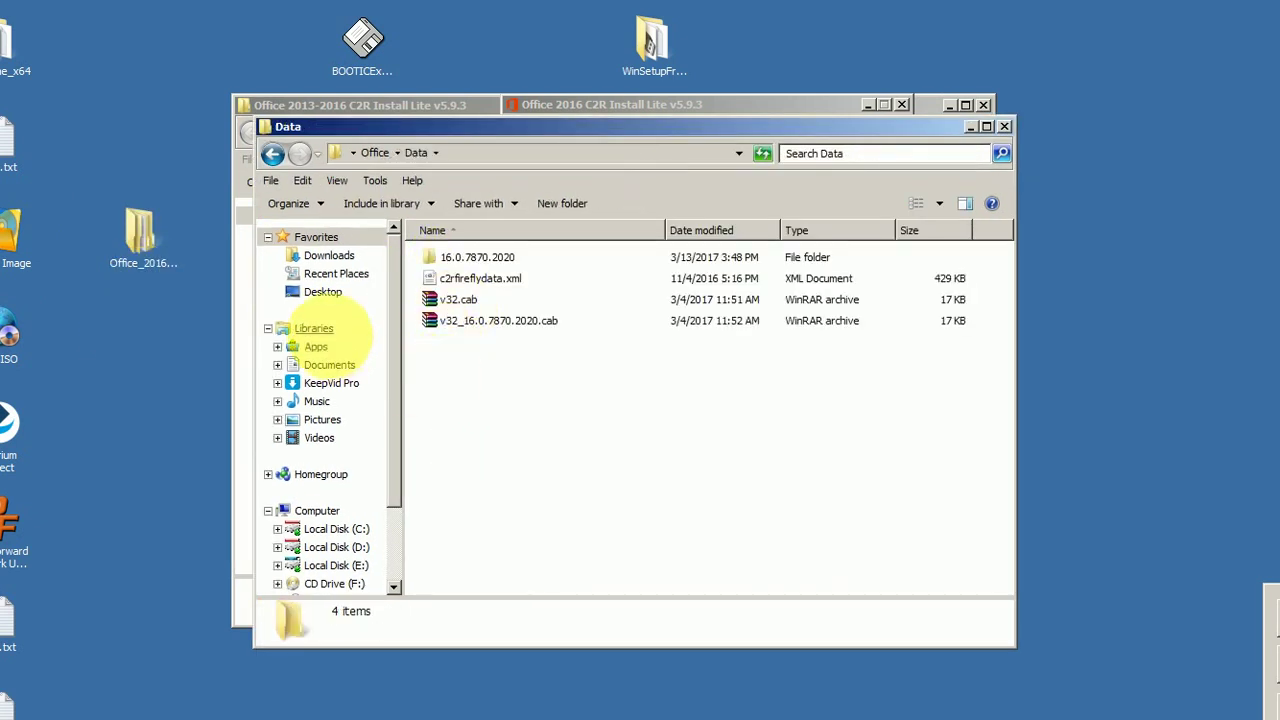
pyautogui.doubleClick(272, 153)
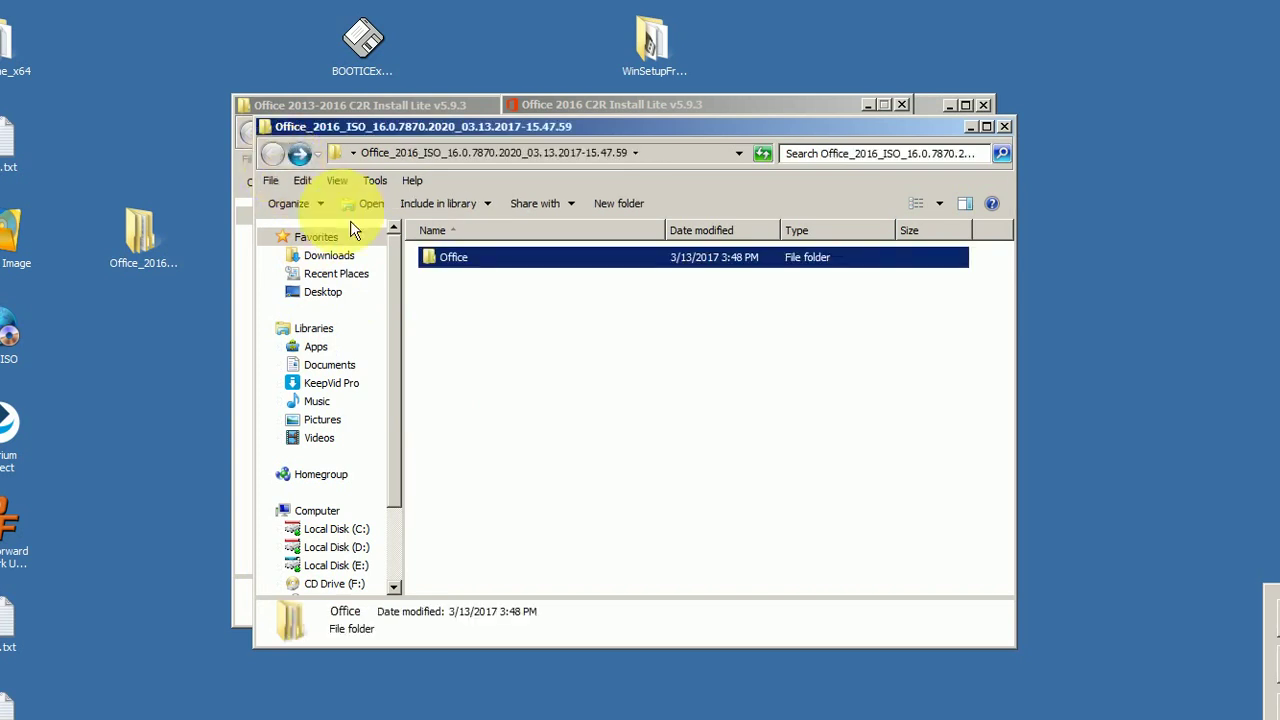
pyautogui.click(1005, 128)
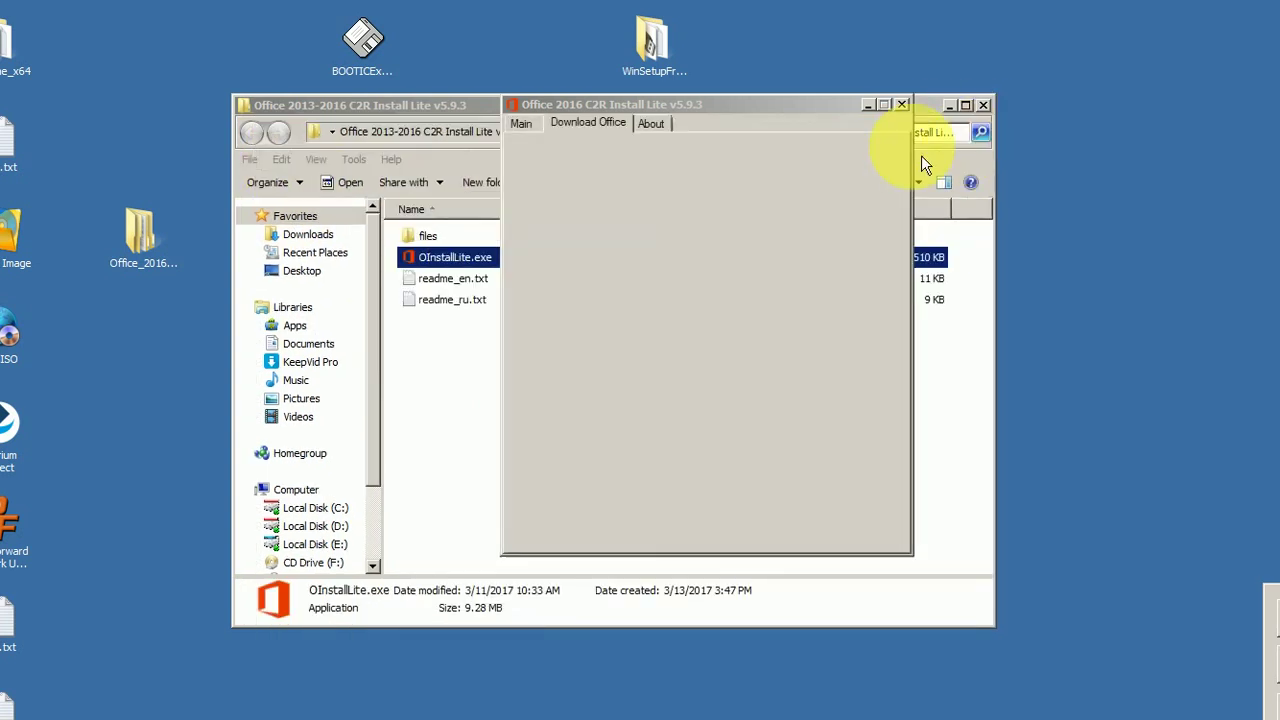